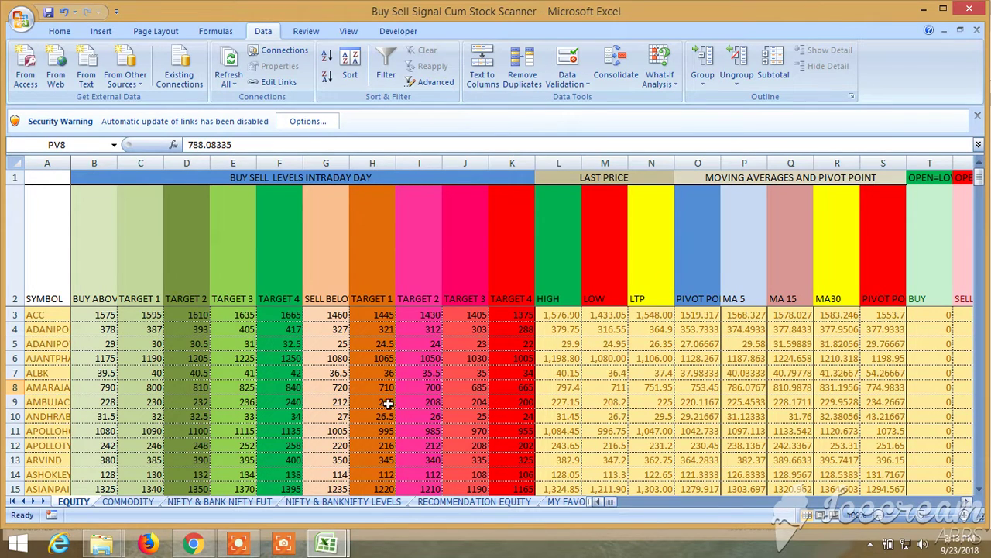
Step: Turn on filtering for the header row (row 2) of the EQUITY sheet
left_click_drag(14, 299, 14, 237)
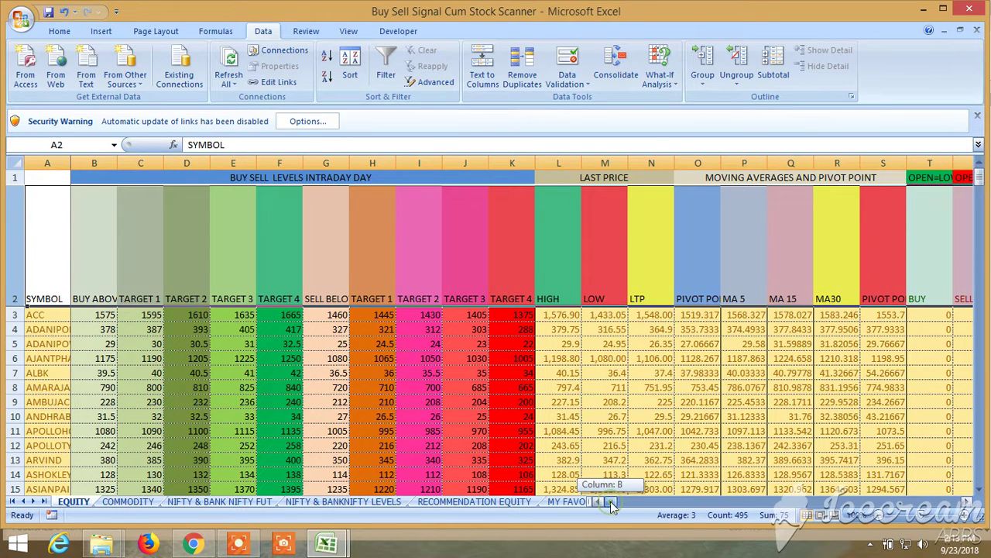
mouse_move(610, 501)
left_mouse_down()
mouse_move(625, 506)
mouse_move(612, 505)
left_mouse_up()
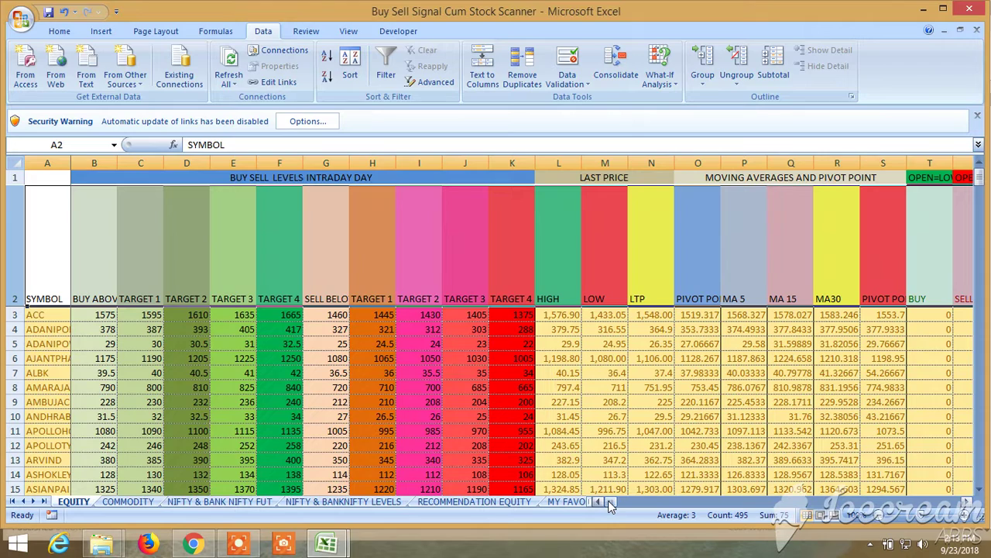
mouse_move(608, 500)
left_mouse_down()
mouse_move(617, 504)
mouse_move(604, 501)
left_mouse_up()
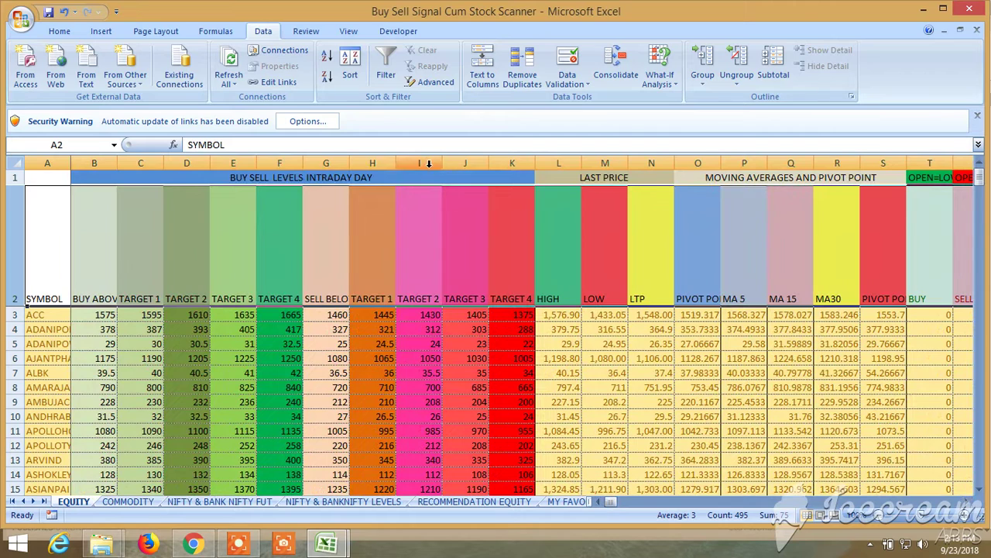
left_click(387, 71)
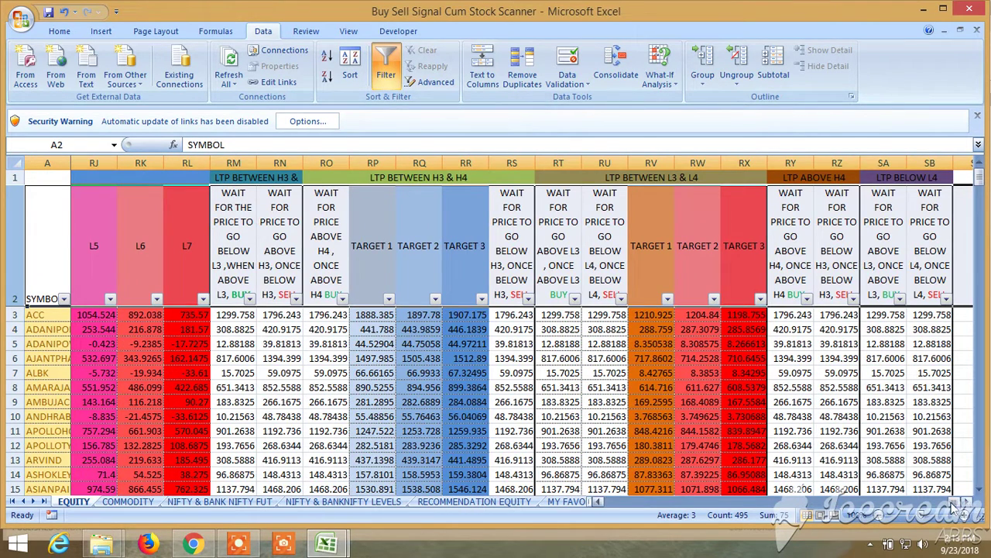
Step: Examine the EQUITY sheet's column groups, including intraday levels, probable high/low, New Buy Sell Level 1 and 2, and the LTP conditions
left_click_drag(954, 503, 615, 499)
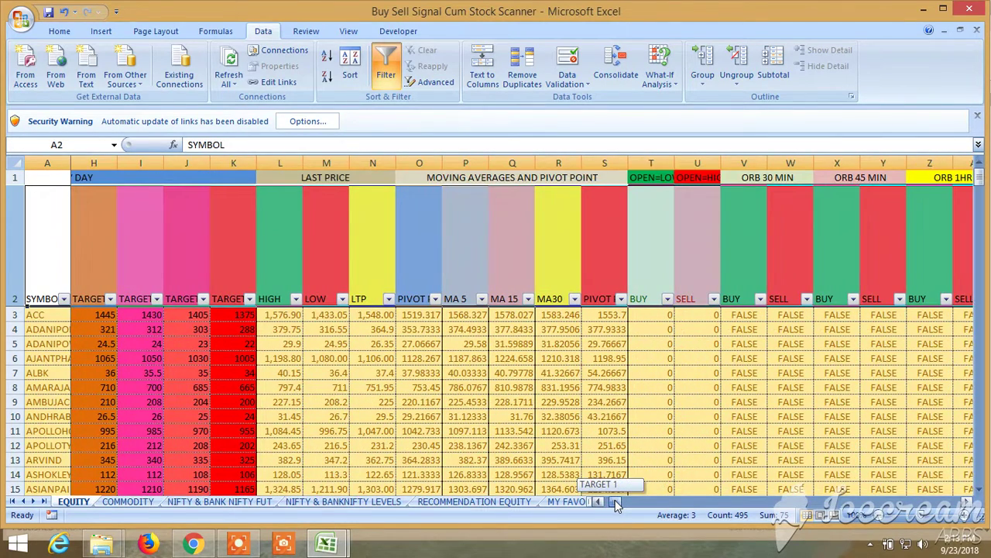
left_click_drag(615, 500, 611, 504)
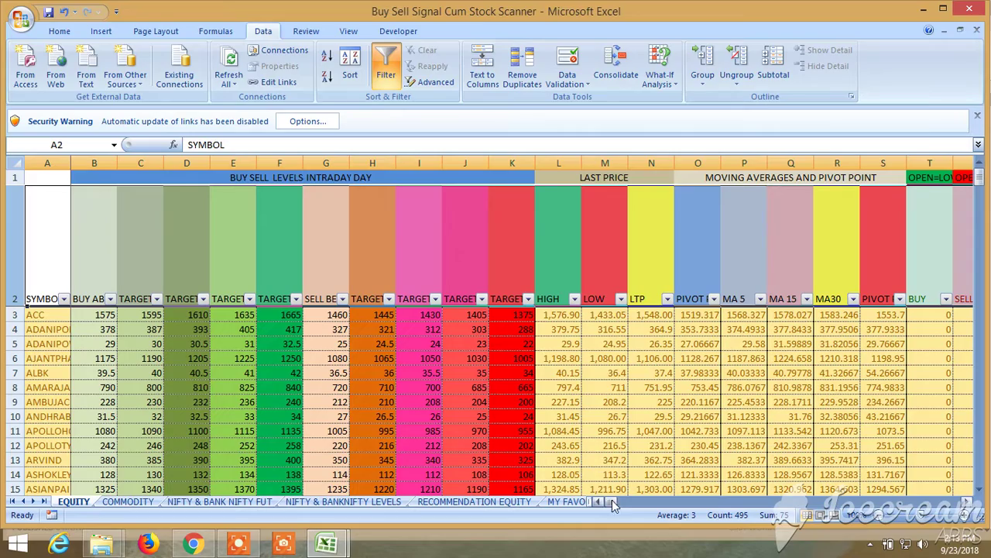
left_click_drag(609, 502, 850, 507)
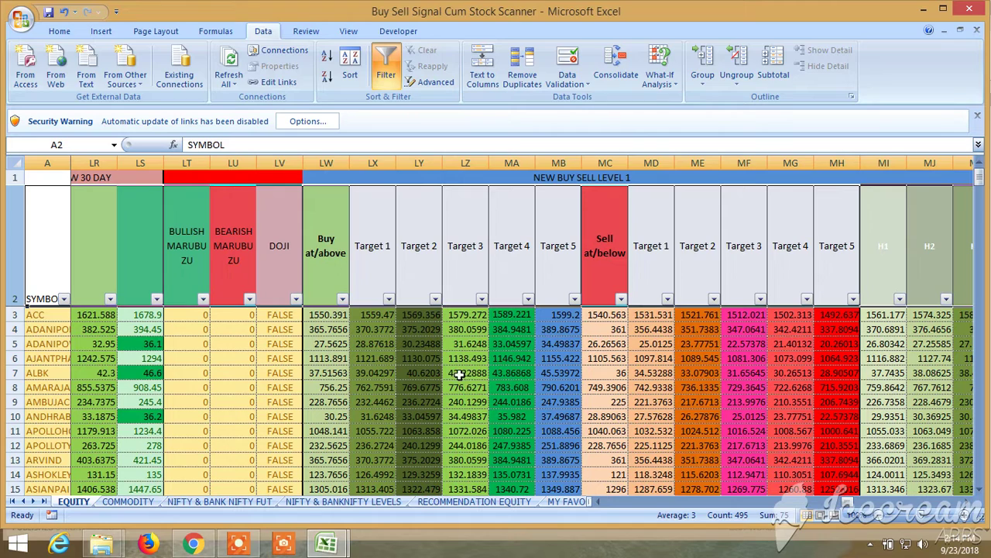
left_click_drag(847, 503, 861, 507)
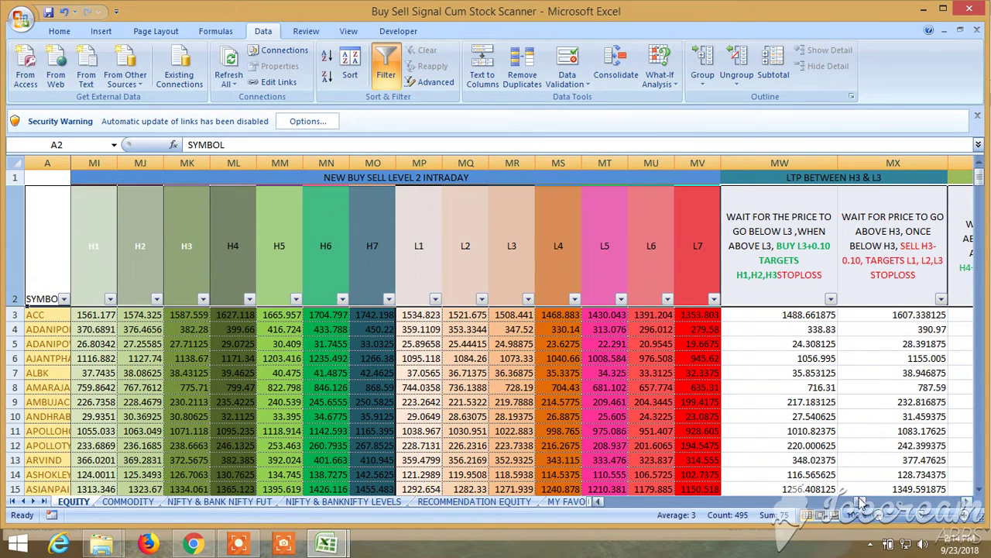
left_click_drag(859, 502, 866, 505)
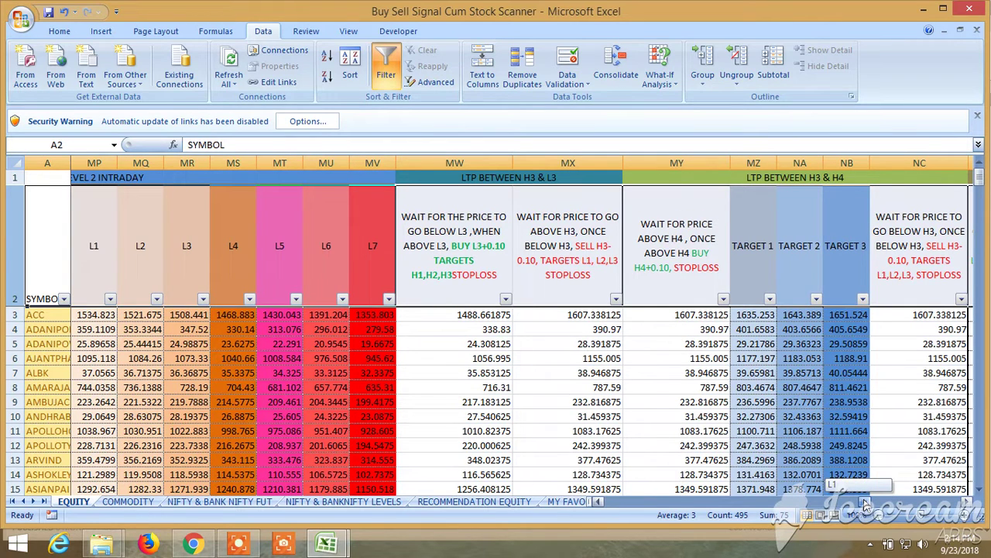
left_click_drag(866, 504, 862, 504)
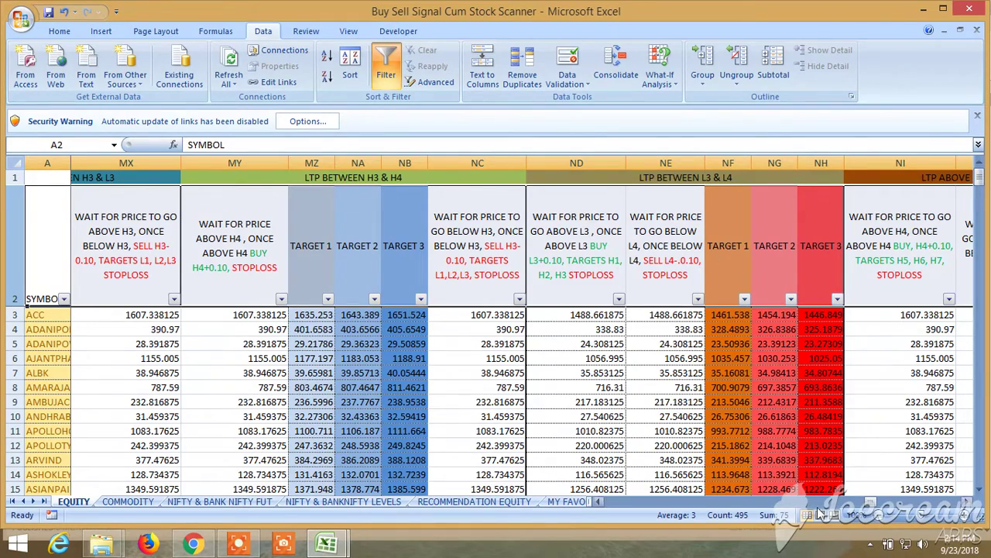
scroll(860, 501, "left", 15)
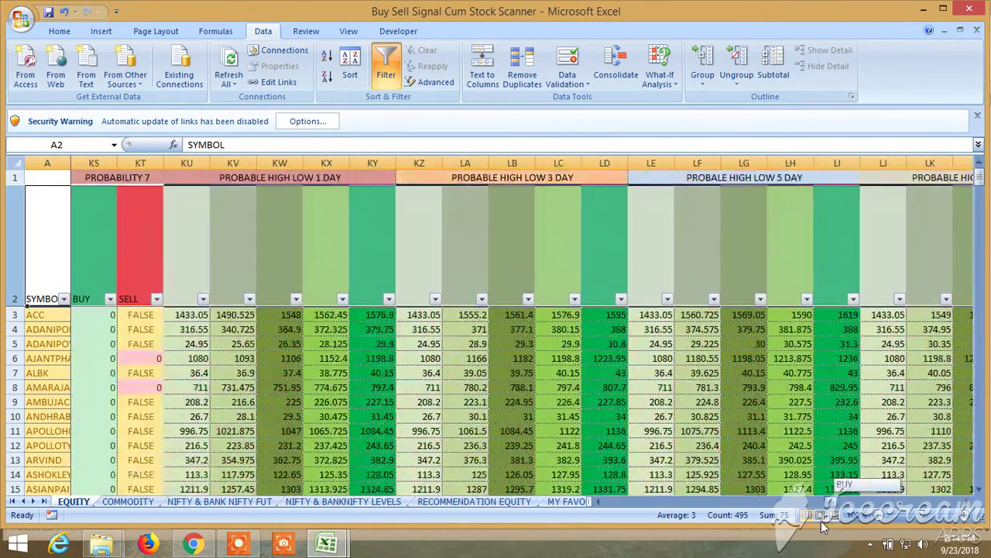
left_click_drag(823, 527, 867, 507)
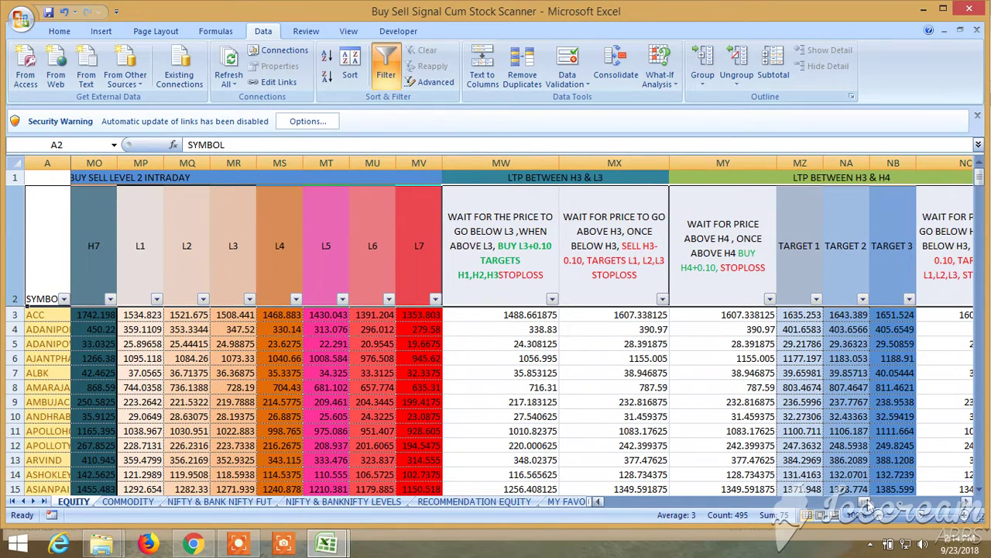
Step: Filter the SELL column under PROBABILITY 3 to exclude FALSE
left_click_drag(869, 507, 813, 507)
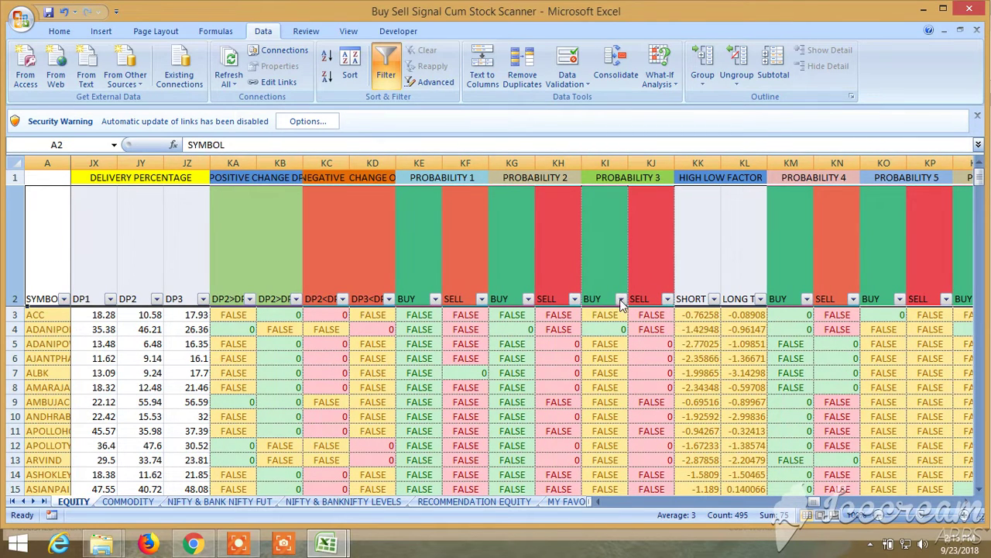
left_click(667, 299)
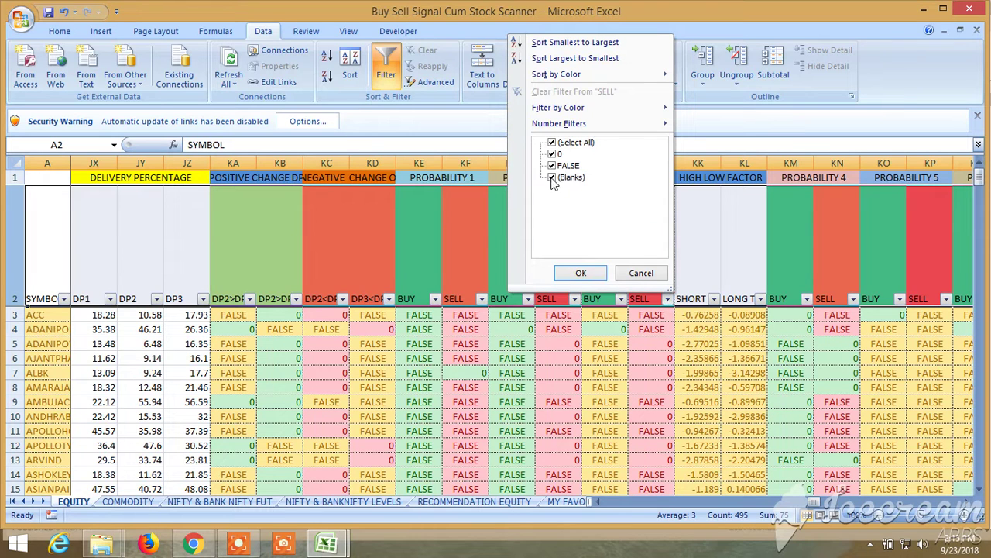
left_click(552, 165)
left_click(581, 273)
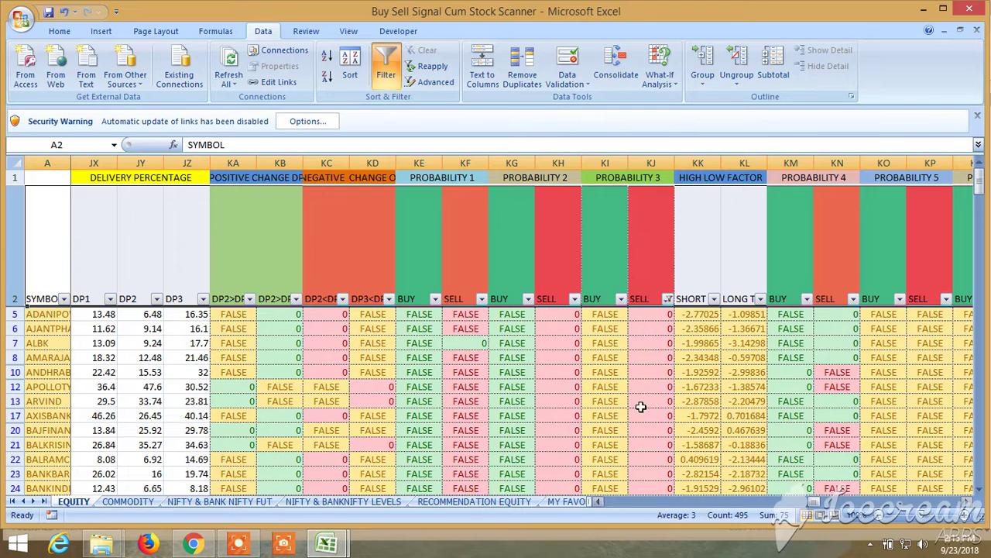
Step: Filter the SELL columns under PROBABILITY 2 and PROBABILITY 1 to show only 0
left_click(575, 299)
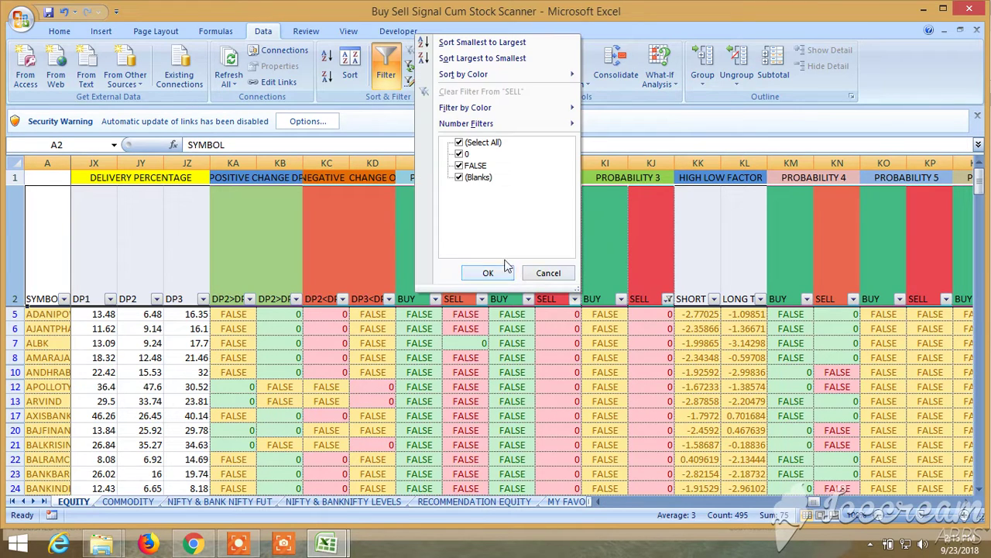
left_click(457, 177)
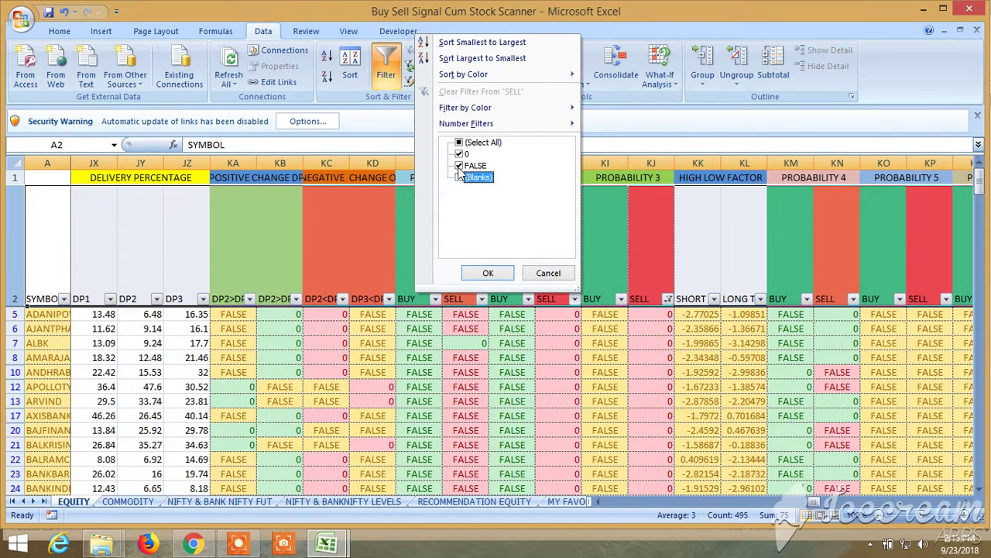
left_click(458, 166)
left_click(488, 273)
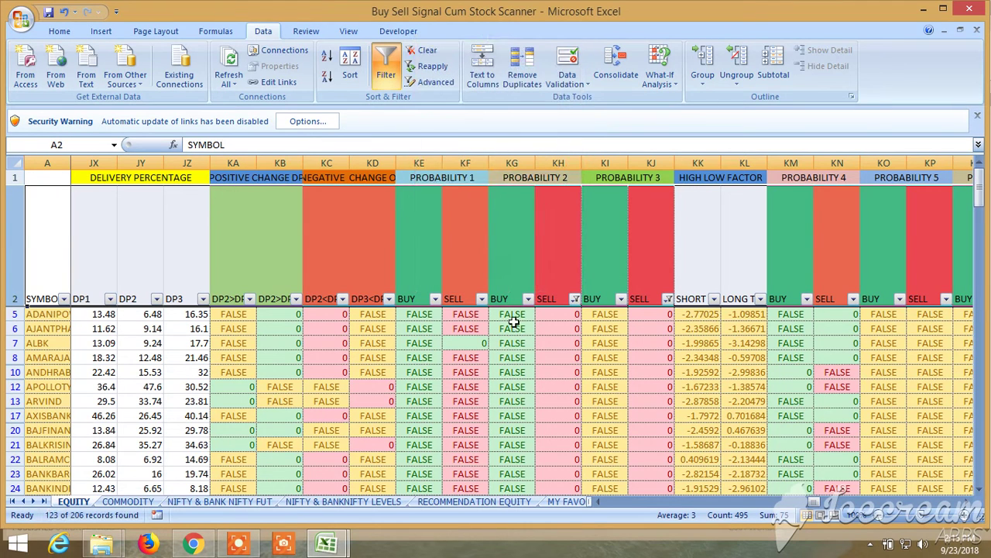
left_click(481, 299)
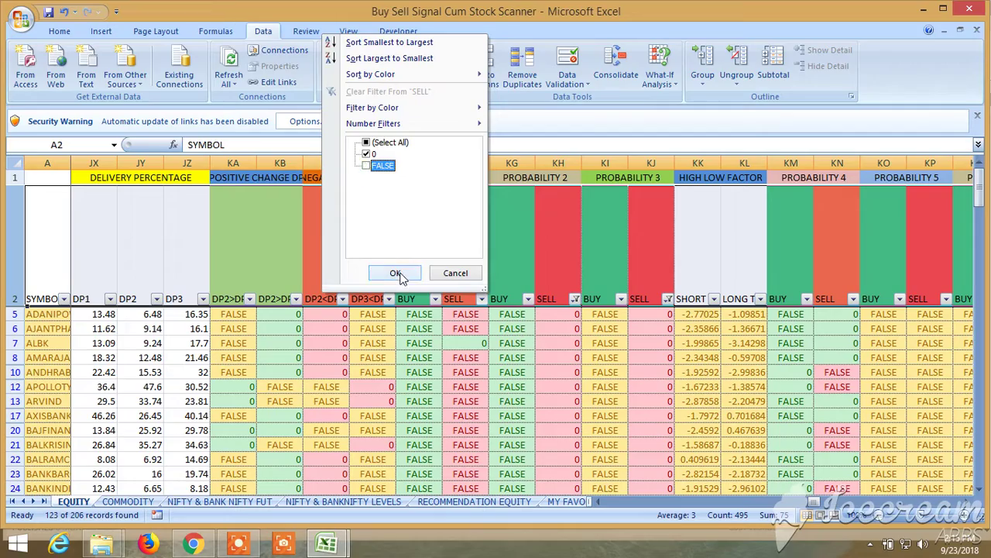
left_click(395, 272)
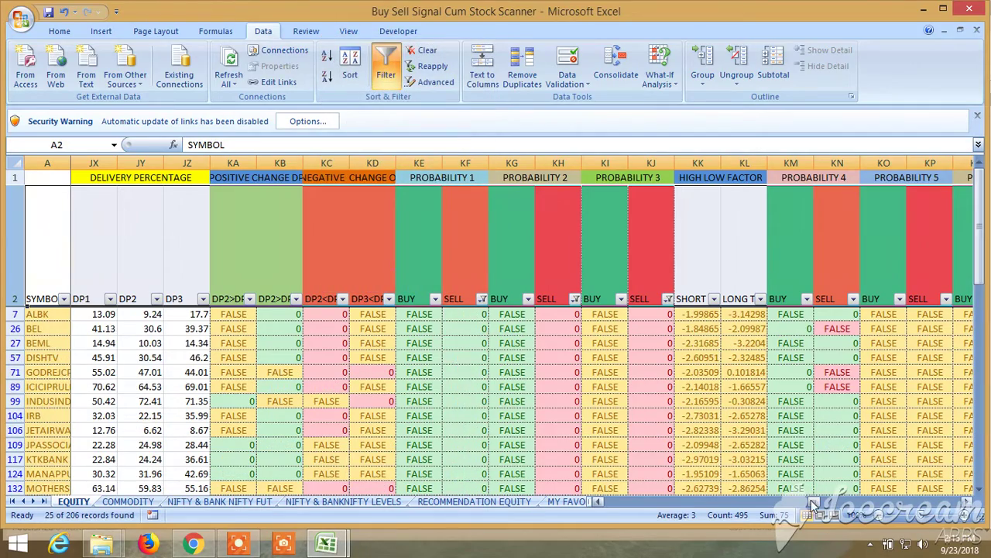
Step: Apply a Greater Than number filter to the LTP column under LAST PRICE to leave out the low-priced stocks
left_click_drag(815, 502, 618, 502)
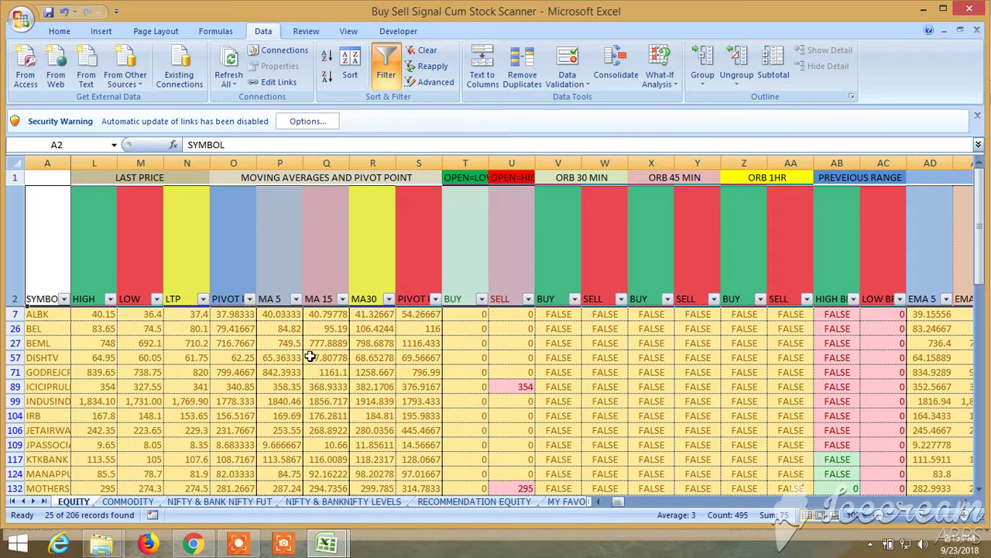
left_click(201, 298)
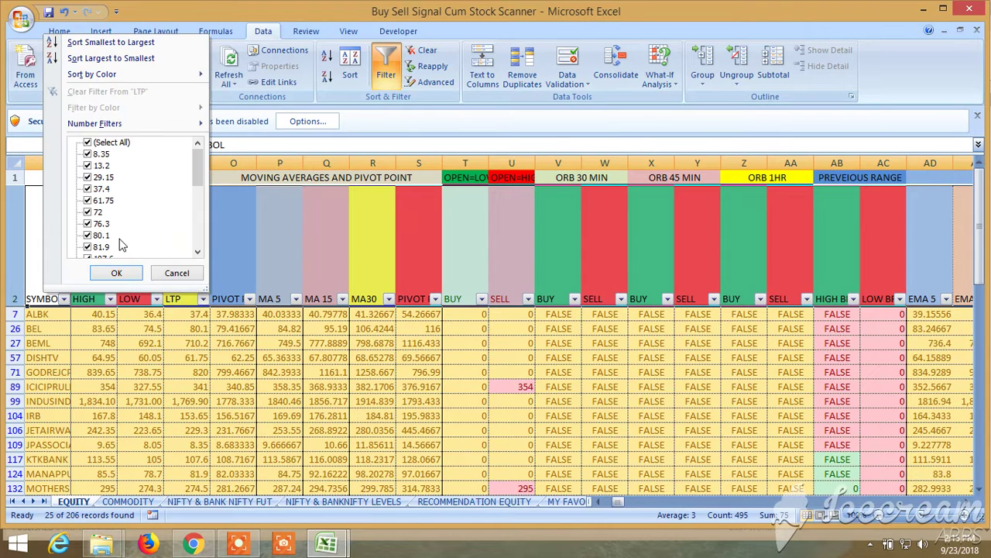
mouse_move(103, 124)
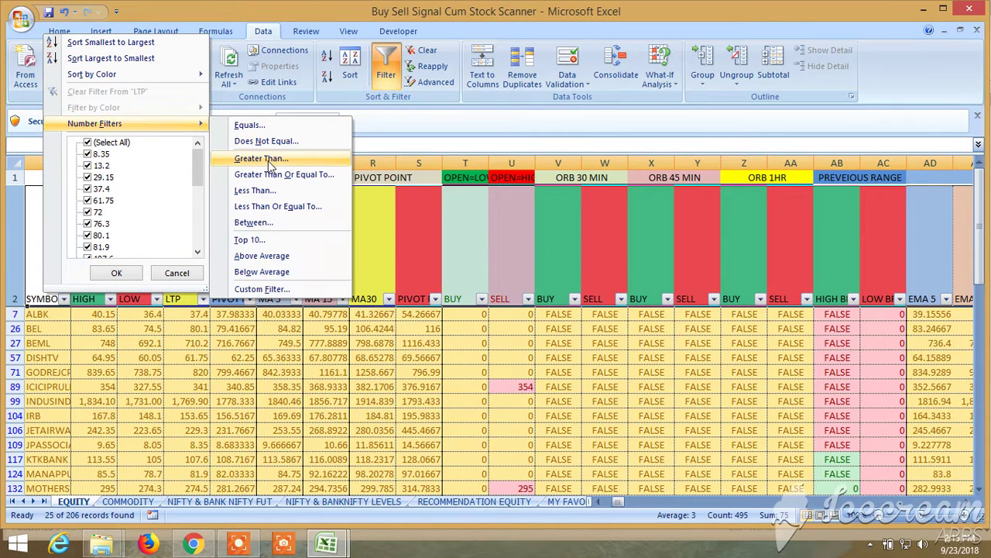
left_click(268, 160)
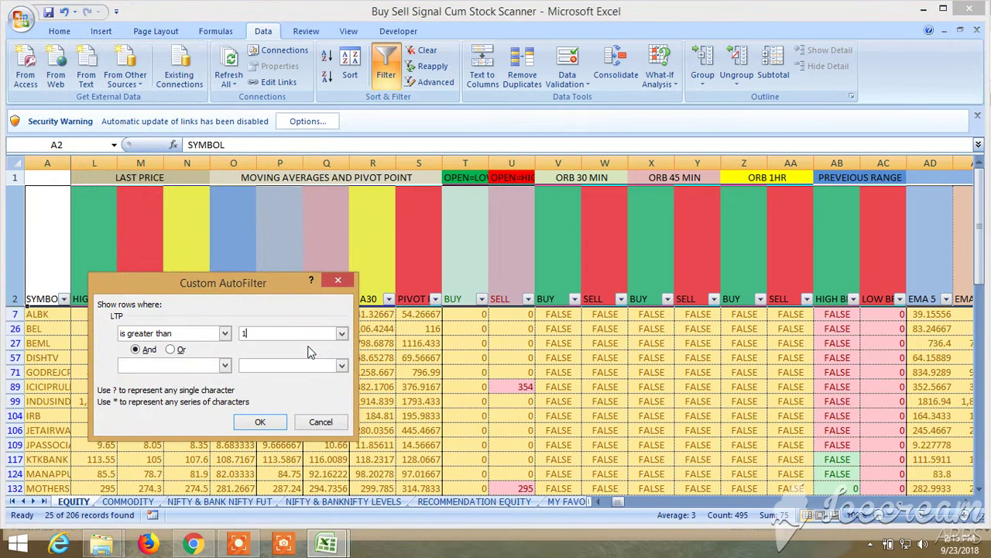
left_click(271, 426)
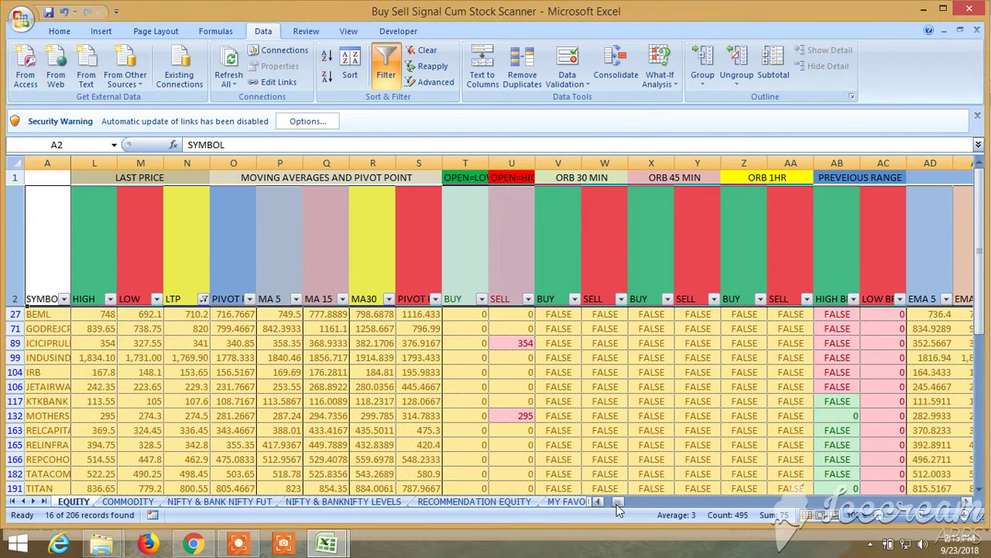
Step: Filter the PV-S1 column in the POSITIONAL TRADE ABOVE BELOW MA15 group to show only TRUE
left_click_drag(618, 505, 631, 507)
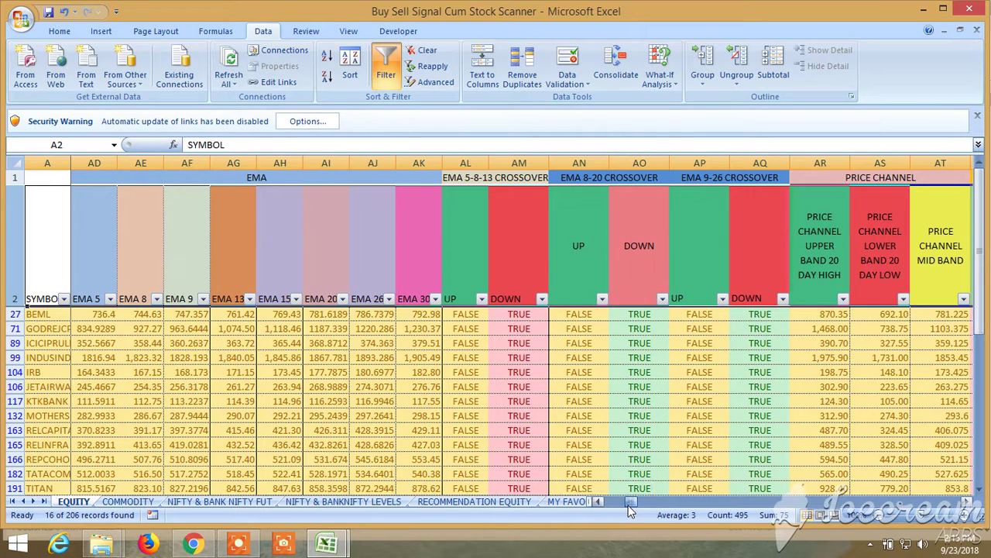
scroll(524, 387, "down", 1)
scroll(524, 388, "up", 1)
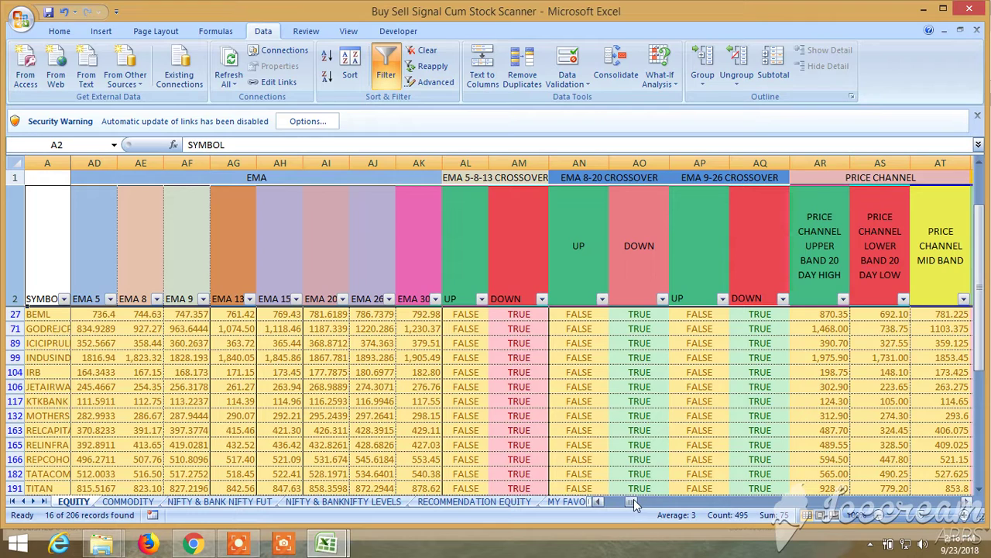
left_click_drag(633, 499, 643, 505)
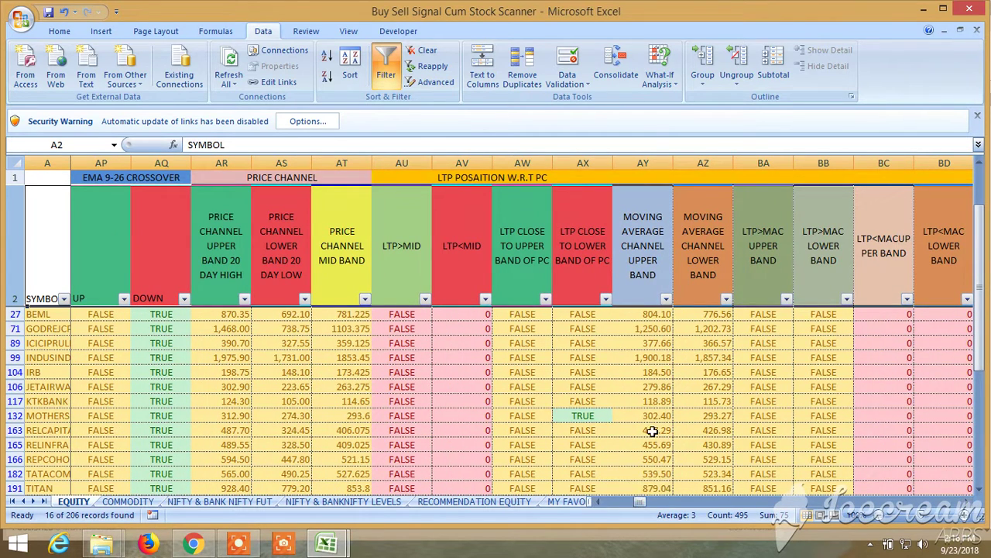
scroll(649, 428, "down", 2)
scroll(638, 419, "up", 2)
left_click_drag(639, 504, 751, 495)
left_click(296, 298)
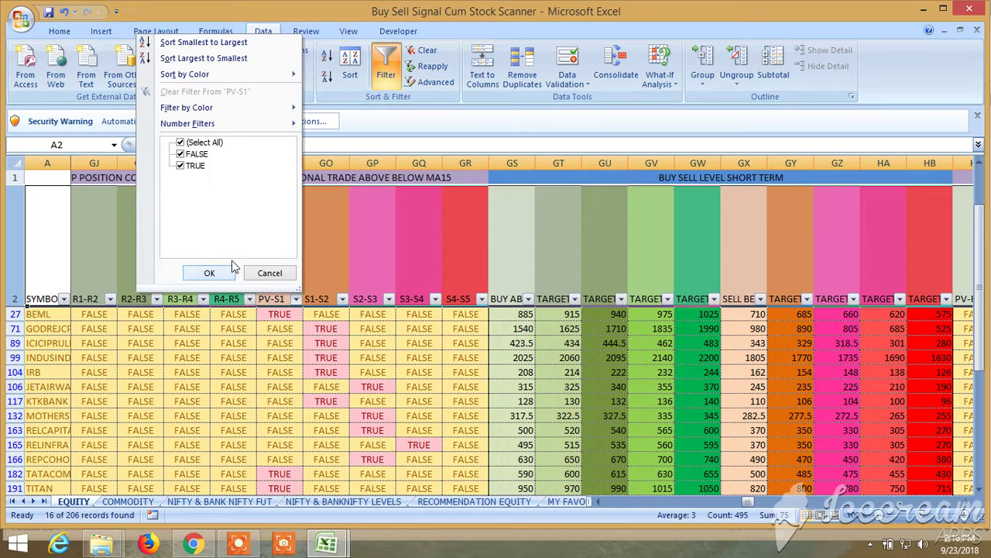
left_click(181, 154)
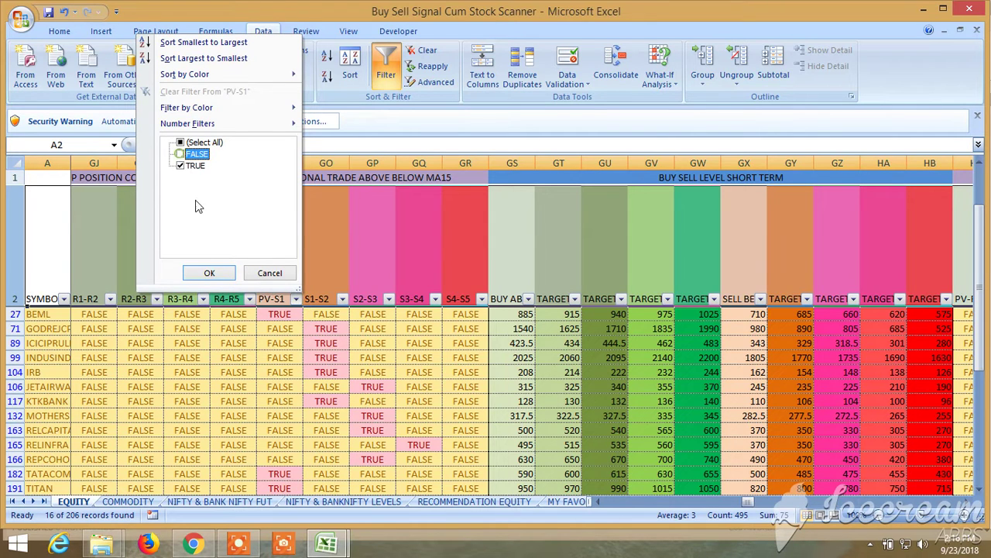
left_click(211, 273)
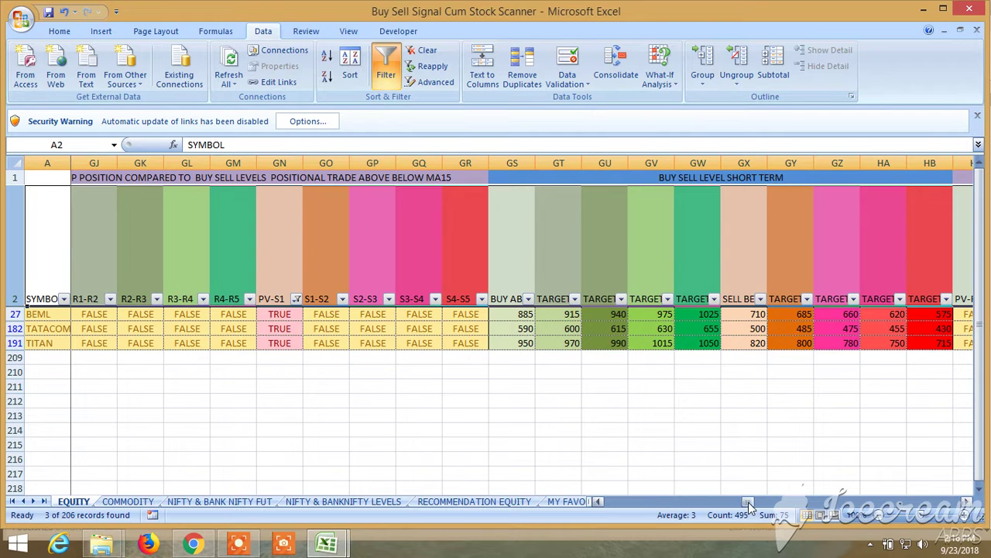
Step: Review the filtered stocks' levels under New Buy Sell Level 1, New Buy Sell Level 2 Intraday and Buy Sell Levels Intraday Day
left_click_drag(748, 505, 850, 513)
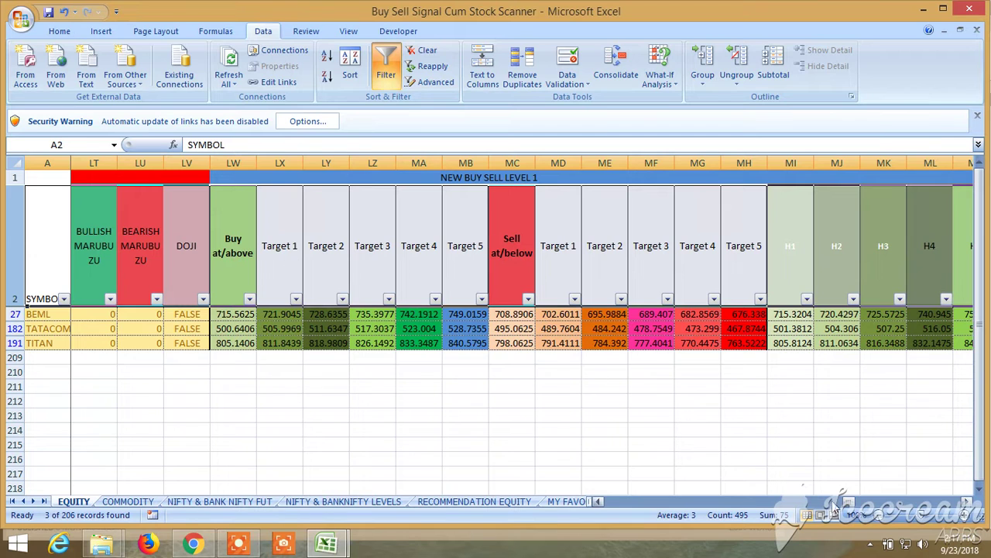
left_click_drag(847, 504, 859, 504)
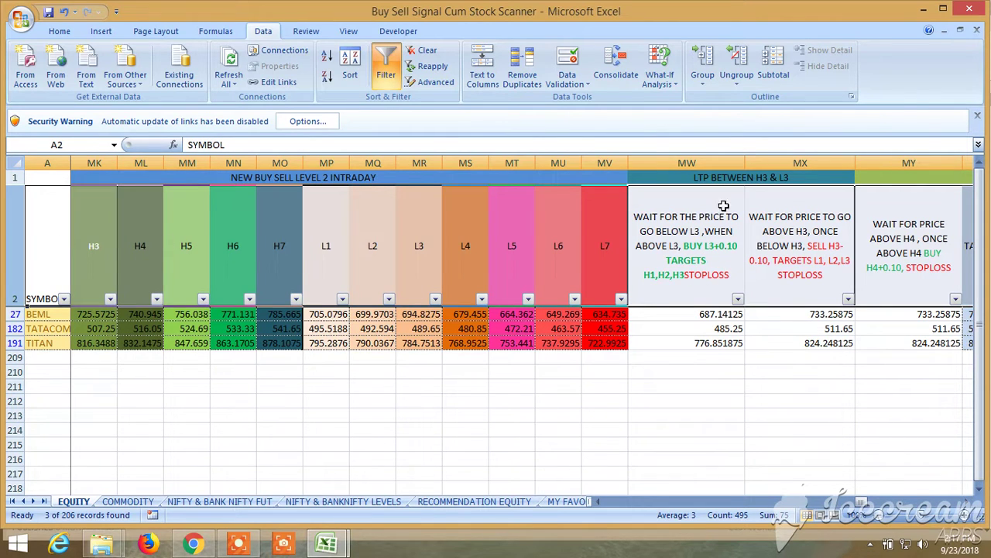
left_click_drag(861, 502, 604, 503)
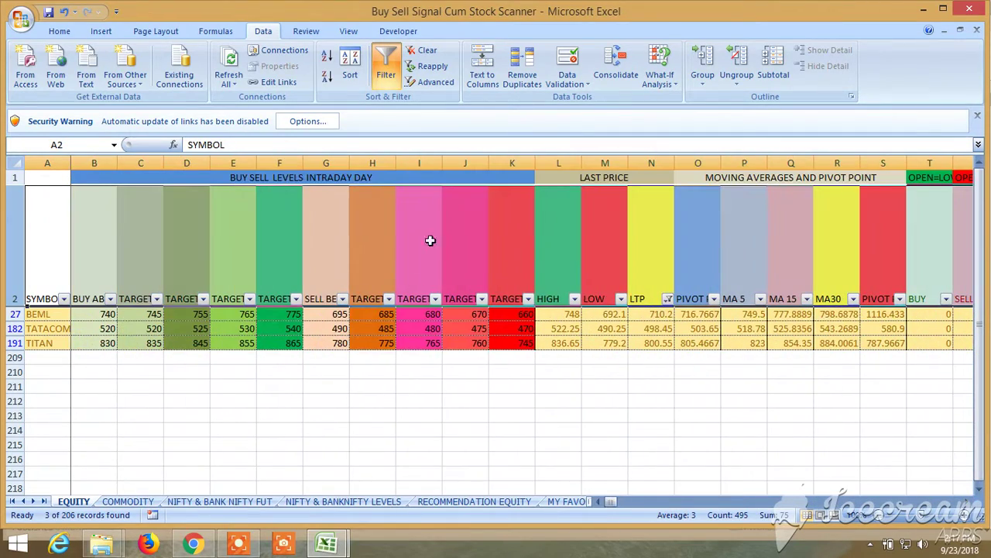